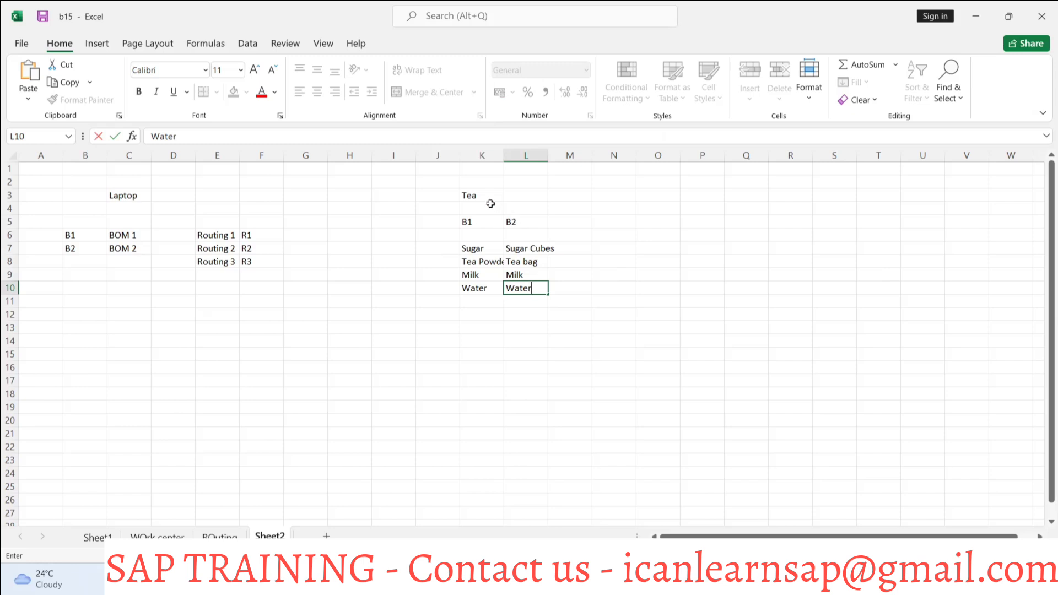
Add a Routing heading in O3 with R1 in O5 and its description Gas in O7
click(490, 205)
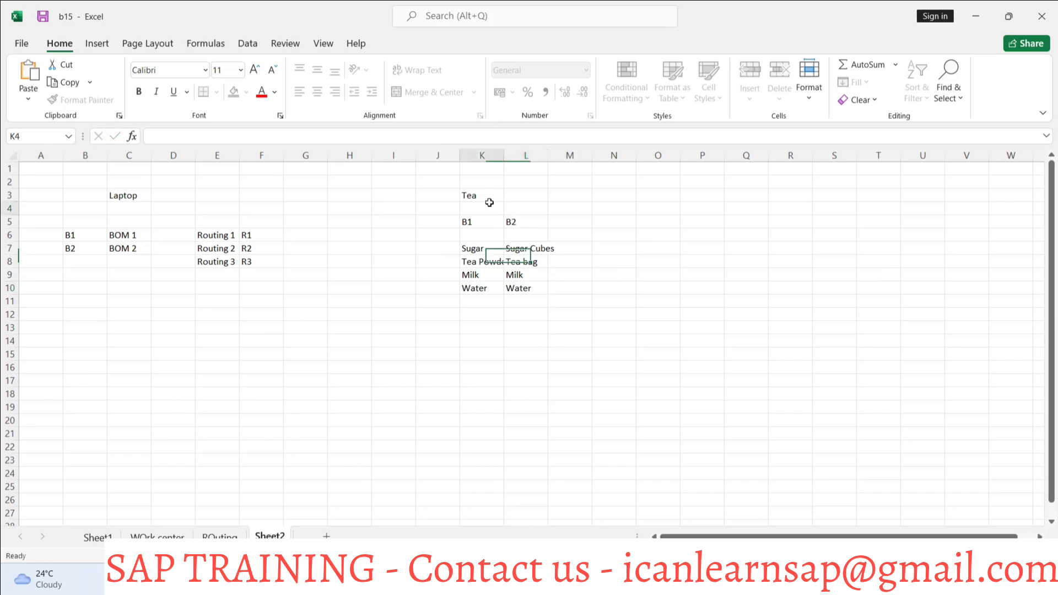
click(666, 200)
text(Routing)
click(659, 219)
text(R1)
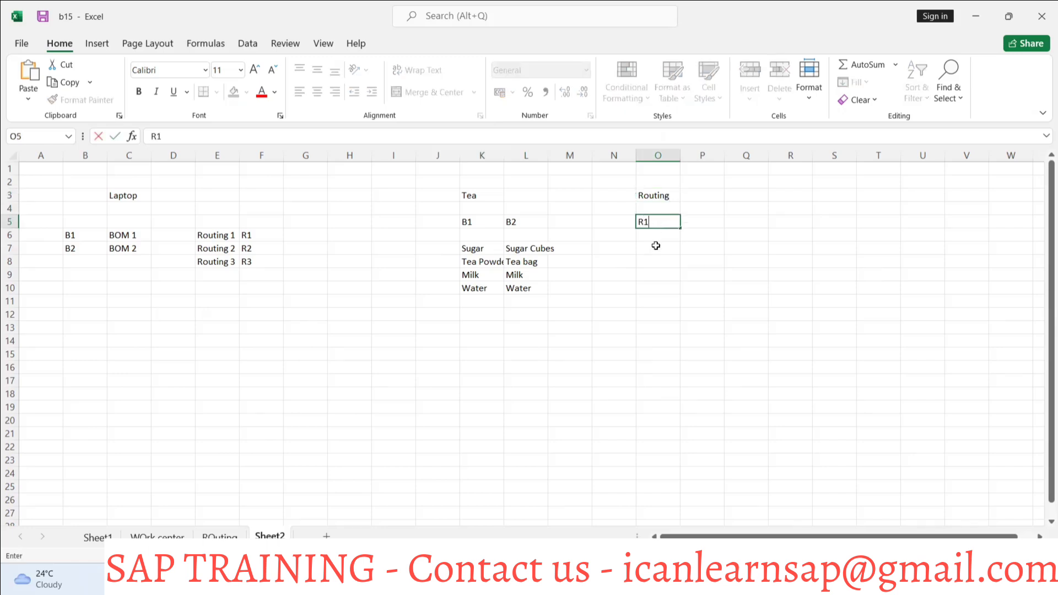
click(656, 246)
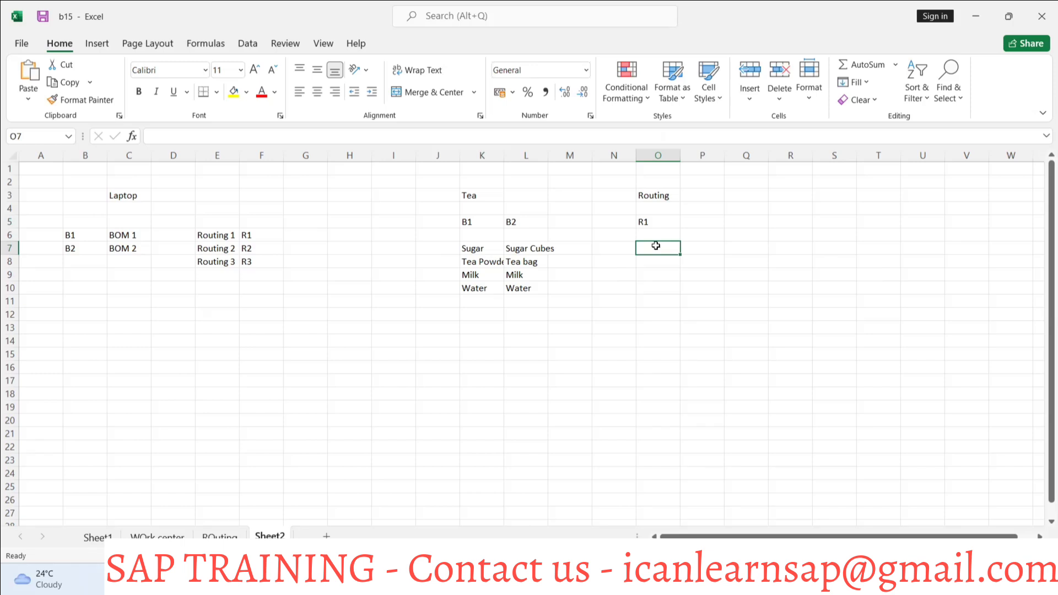
text(Gas)
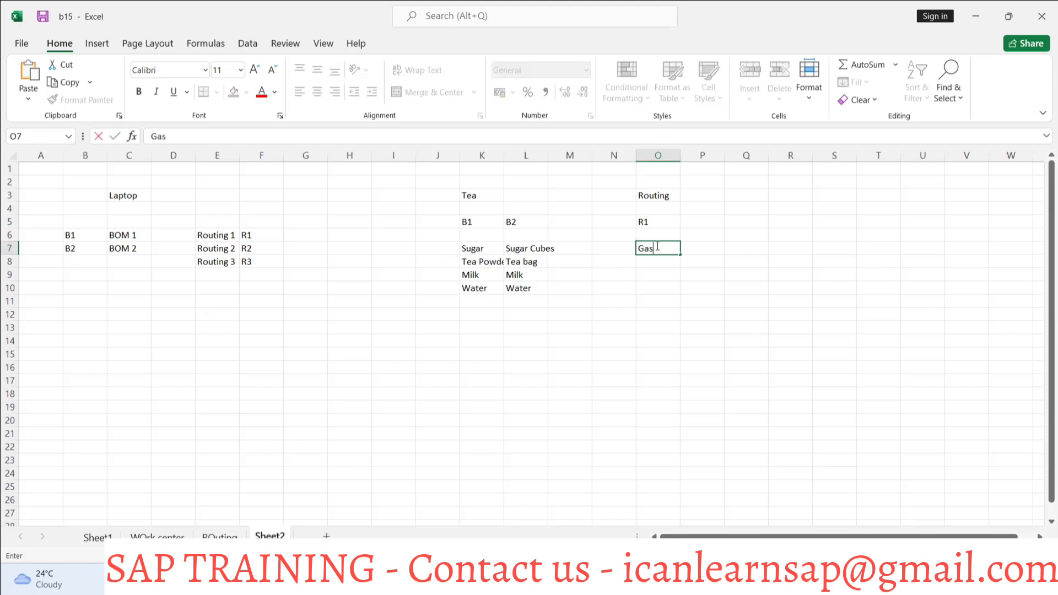
click(645, 260)
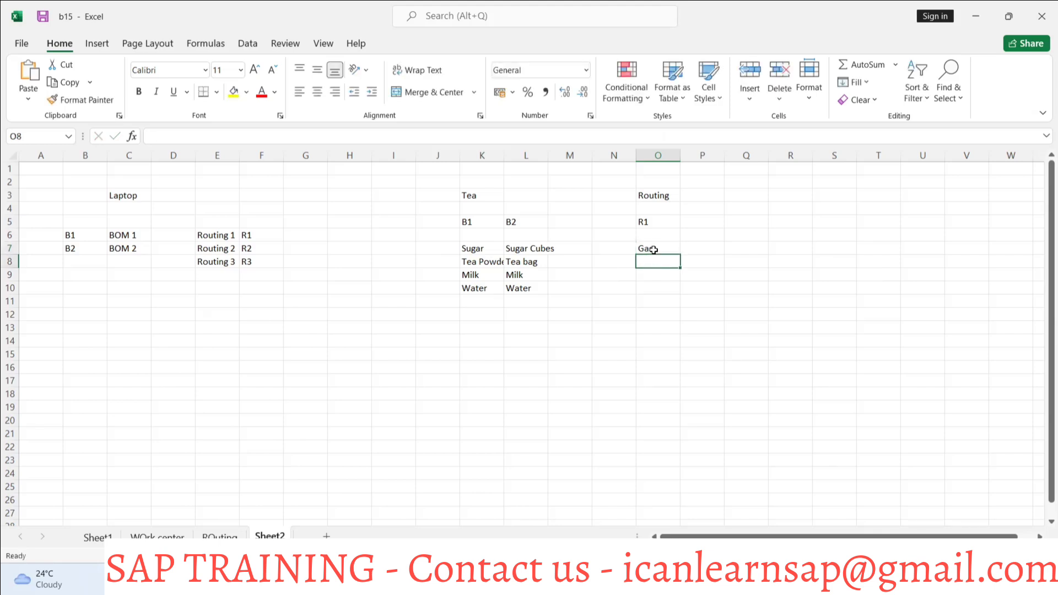
click(617, 248)
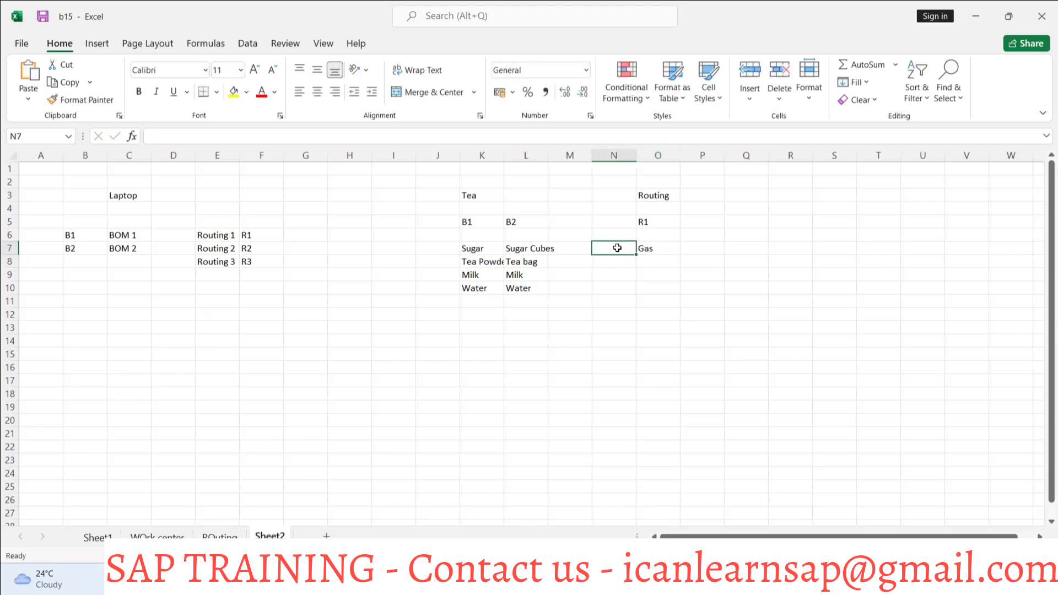
Enter routing R2 in P5 with the description Elecric Kettle in P7
click(645, 249)
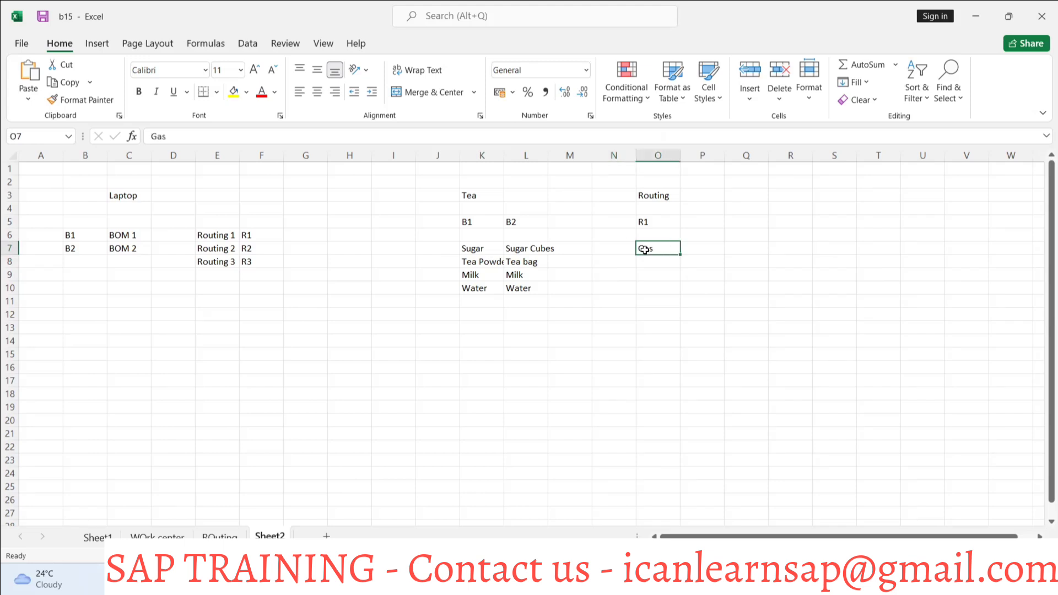
click(695, 220)
text(R)
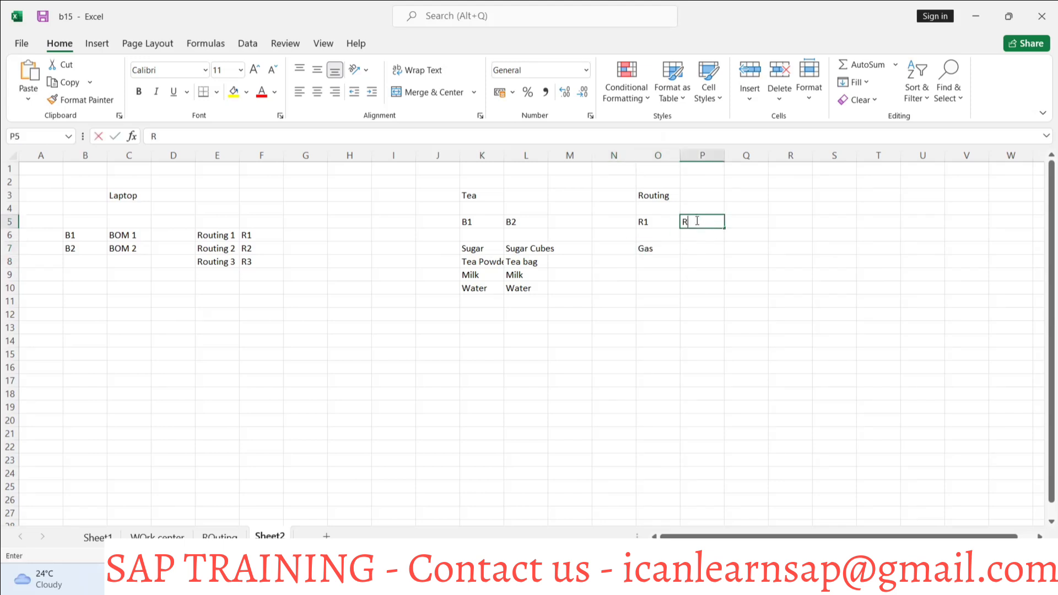
text(2)
click(692, 247)
text(Elec)
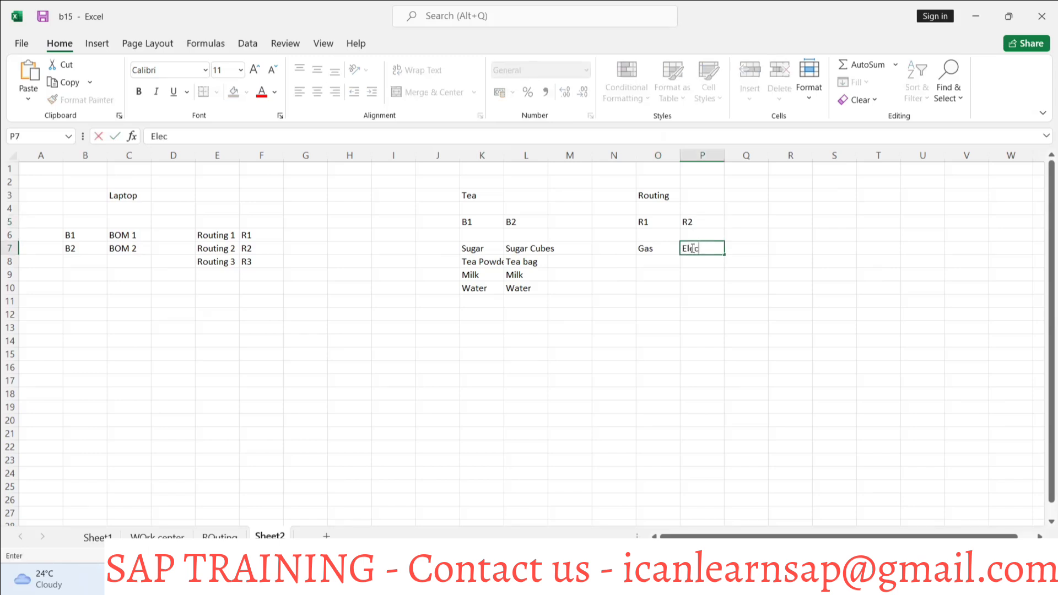
text(ric Kettle)
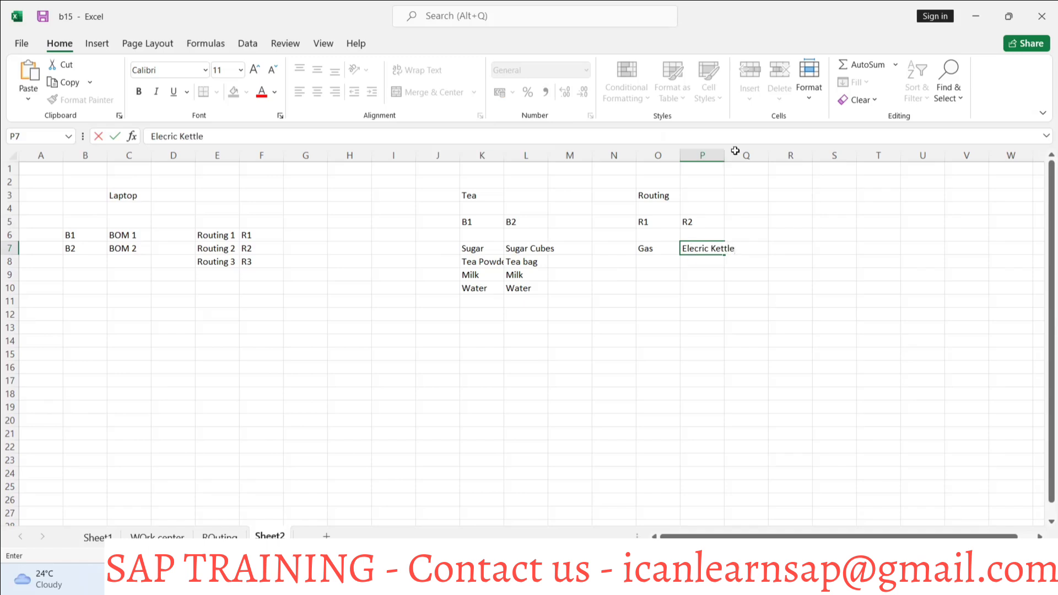
key(Return)
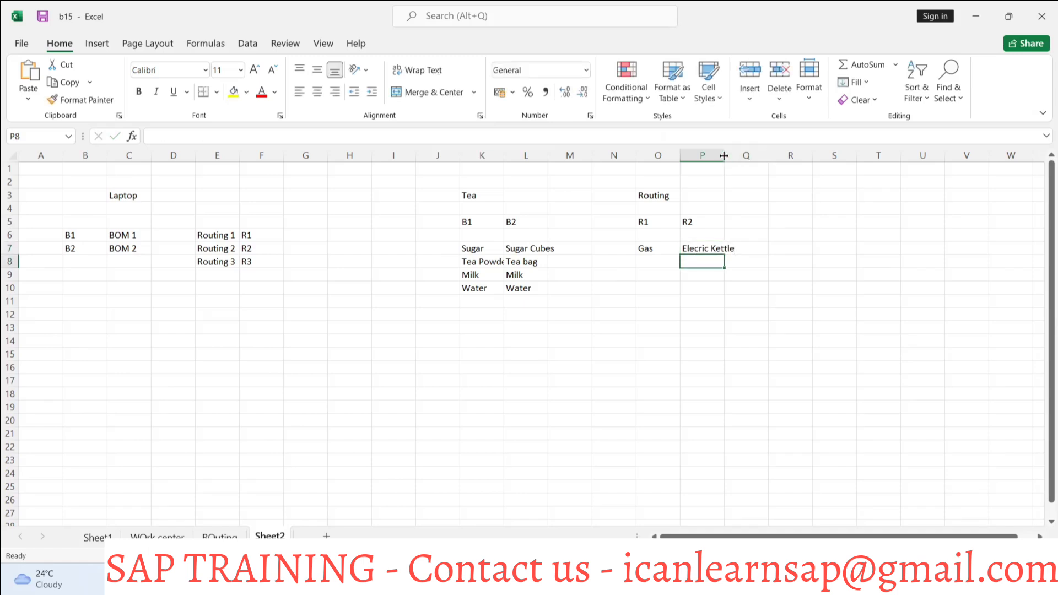
Autofit column P so Elecric Kettle fits
double_click(720, 157)
click(644, 249)
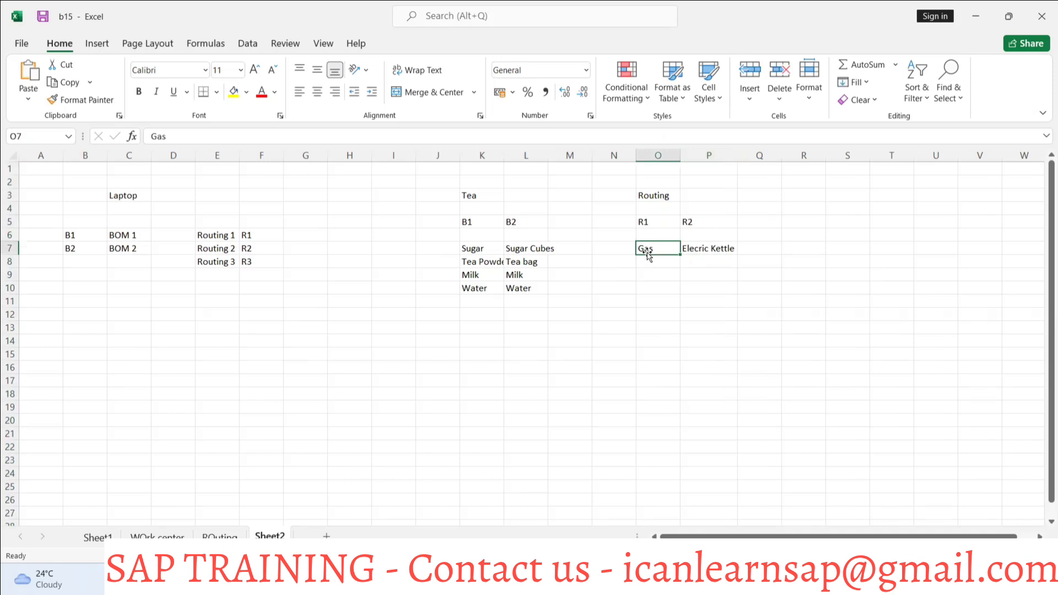
click(719, 251)
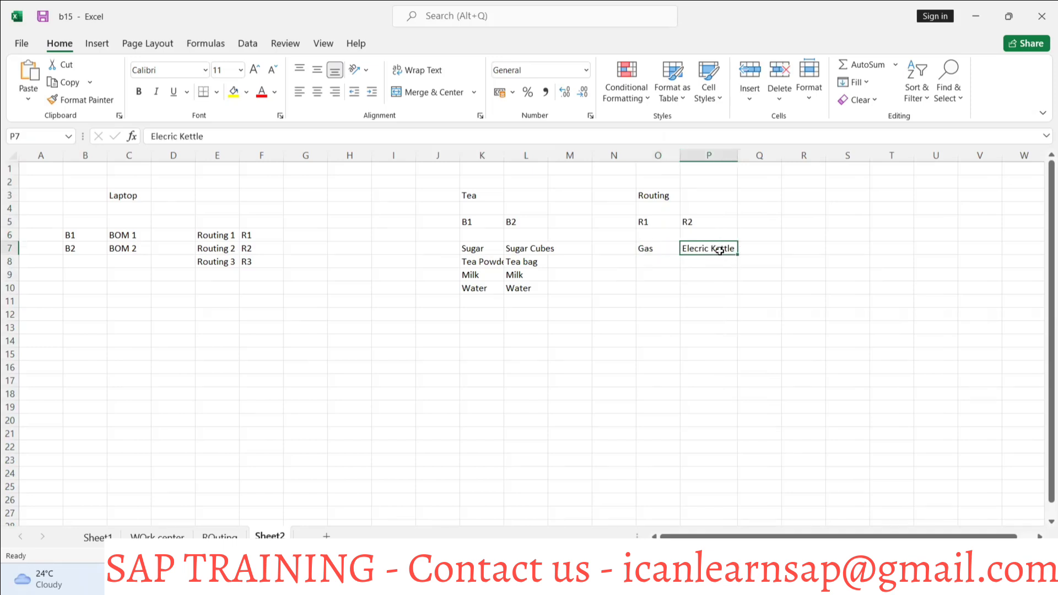
click(751, 217)
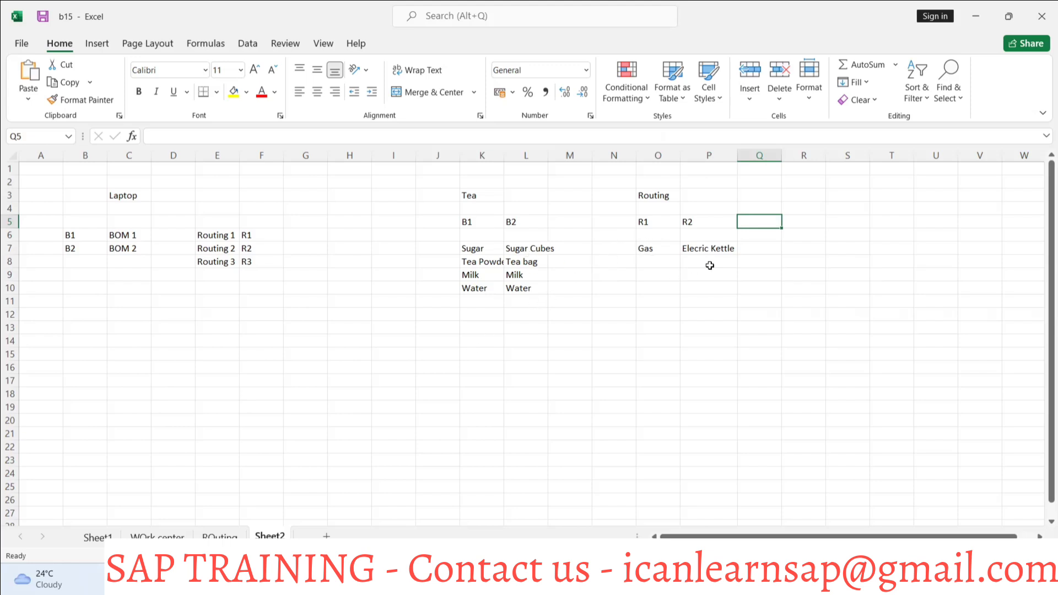
Enter production version PV01 in K13 with the combination B1 & R1 in L13
click(487, 328)
text(PV01)
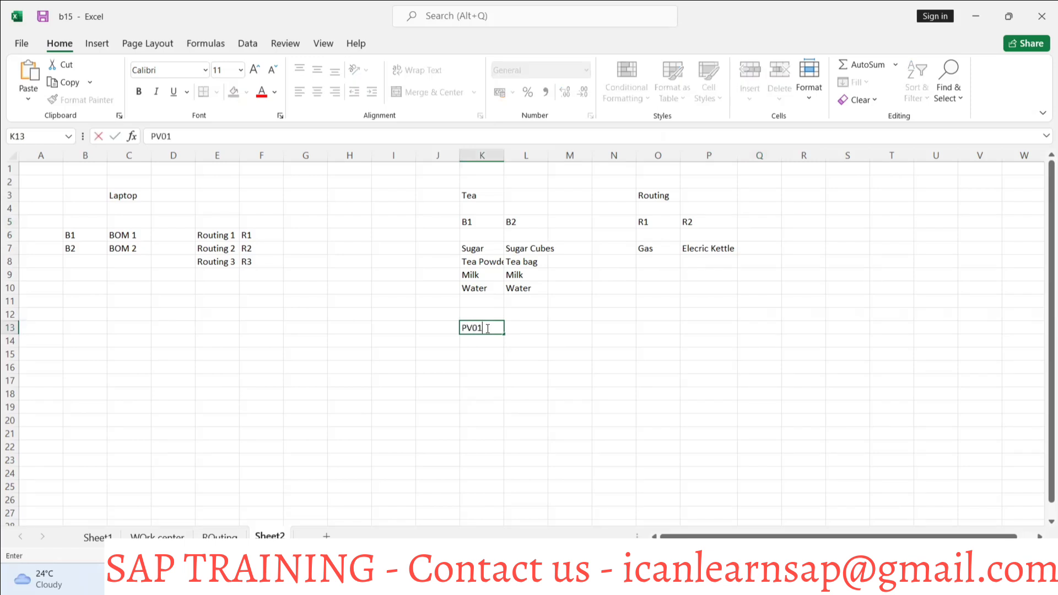
click(511, 329)
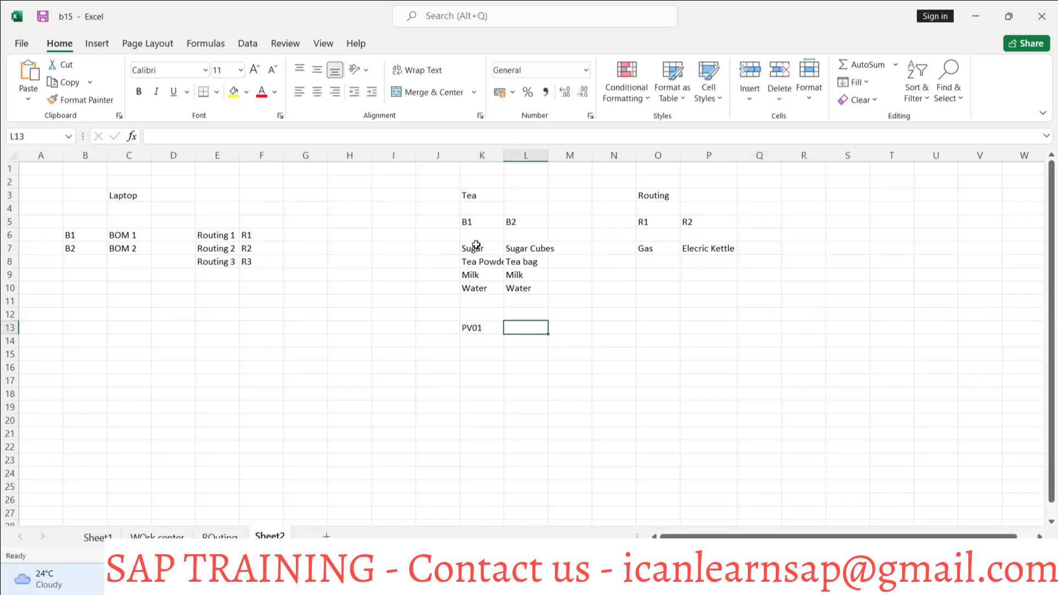
text(B)
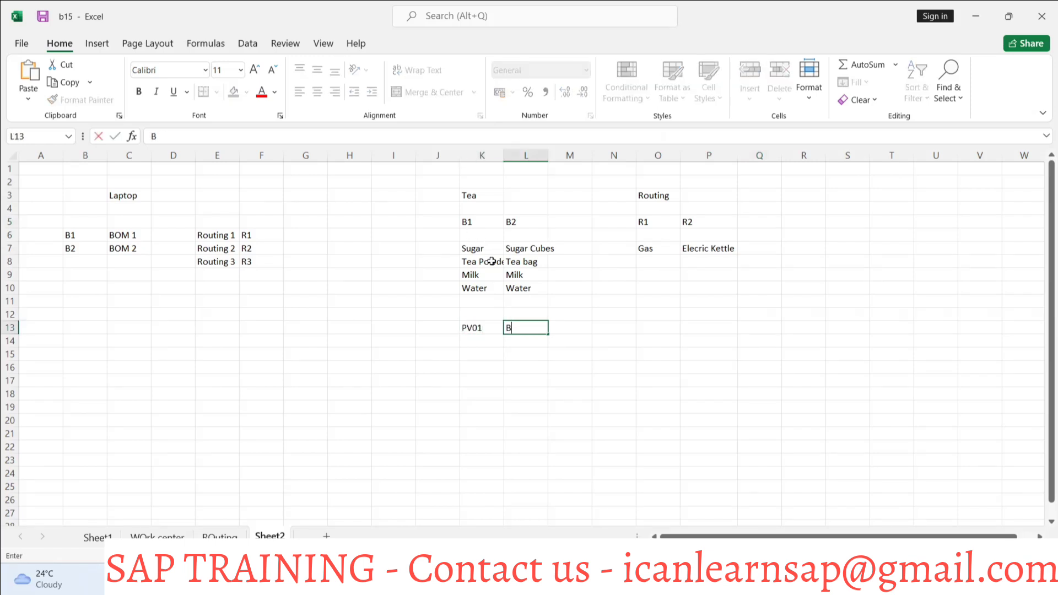
text(1 & R1)
click(544, 376)
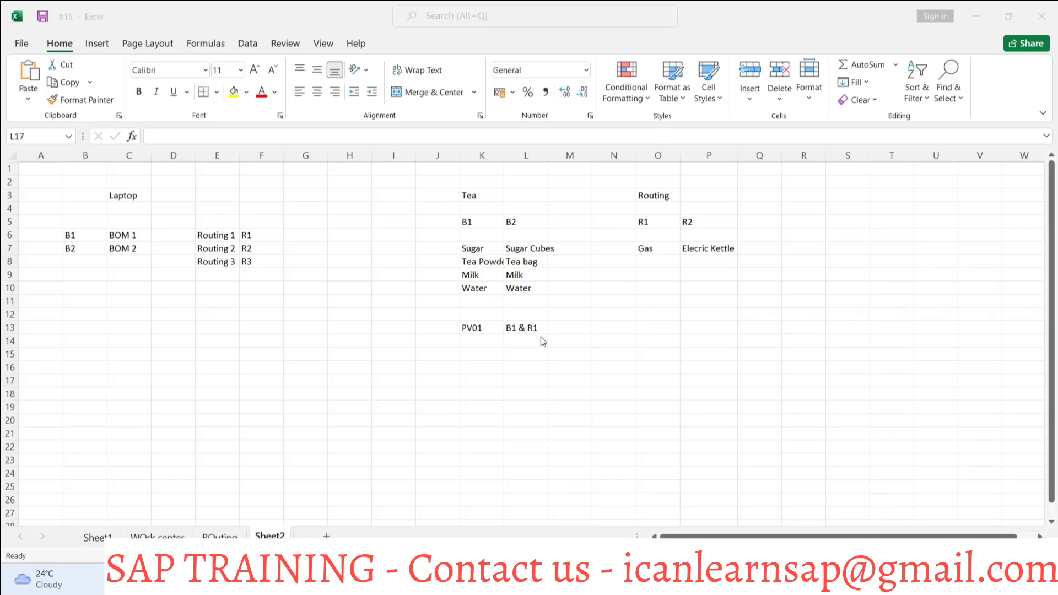
Enter PV02 in K14 with the combination B1 & R2 in L14
click(479, 343)
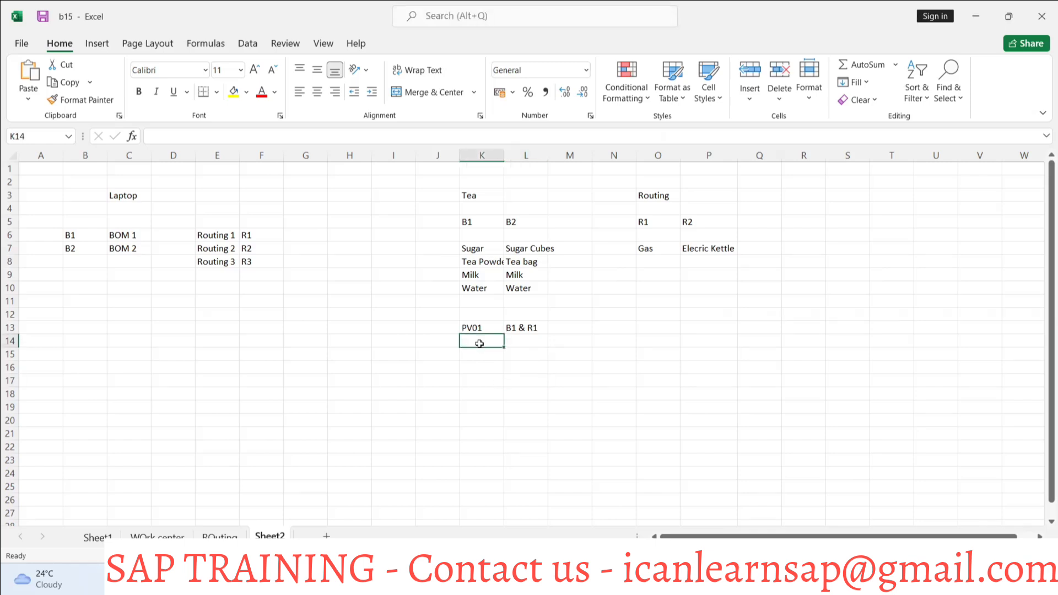
text(PV02)
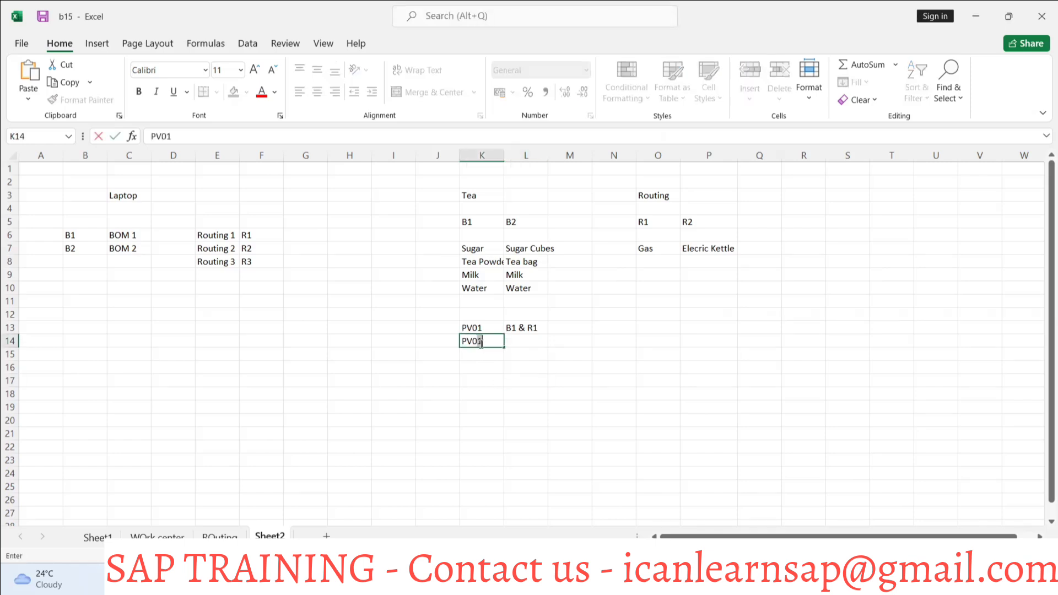
click(522, 346)
text(B1 & R1)
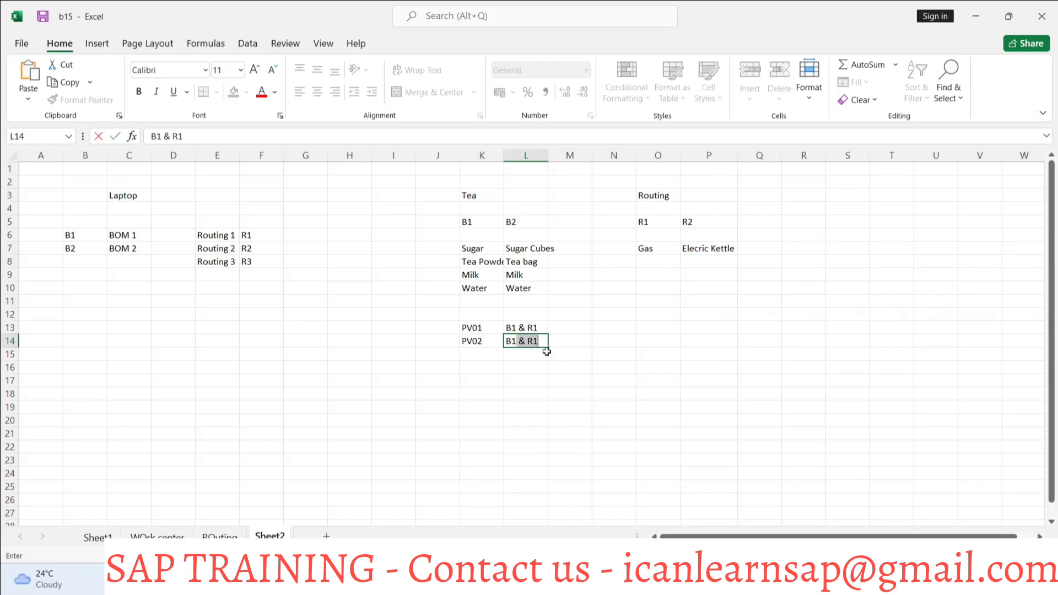
click(542, 343)
text(2)
click(538, 355)
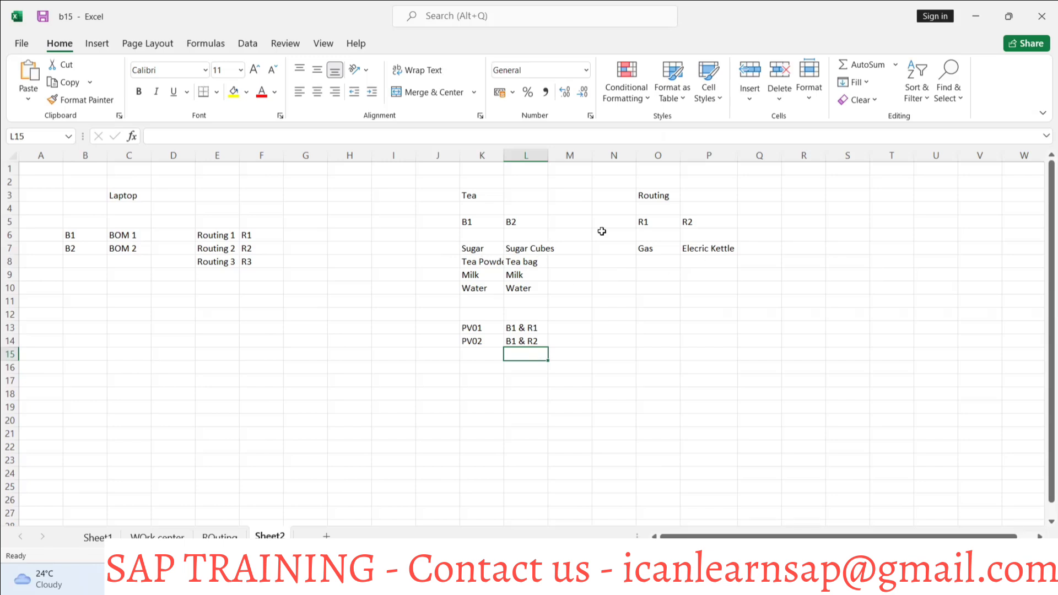
click(481, 354)
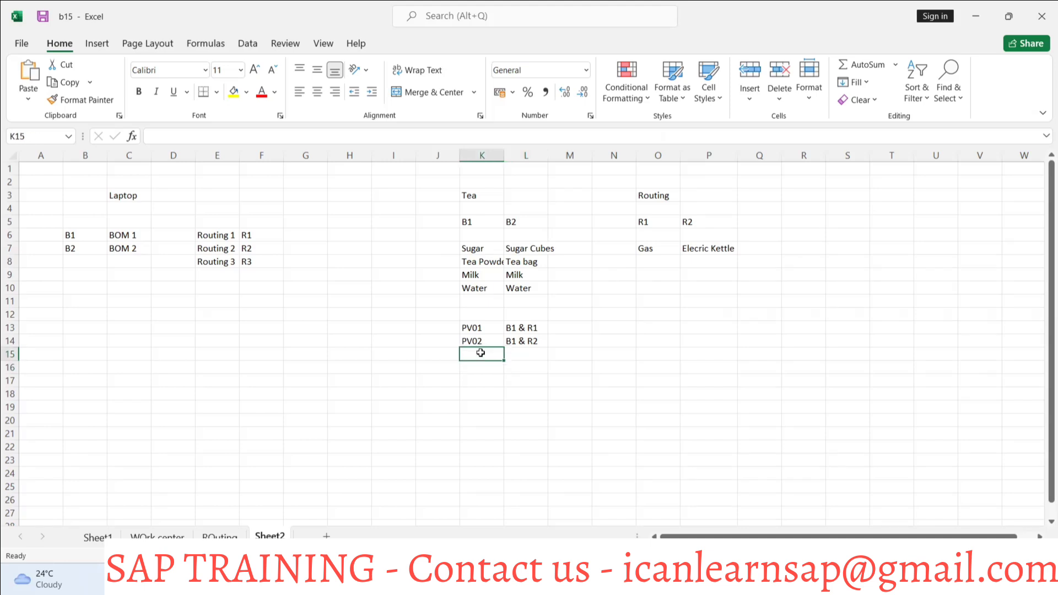
Enter production version PV03 in K15 with the combination B2 & R1
text(PV03)
click(521, 357)
text(B2 &)
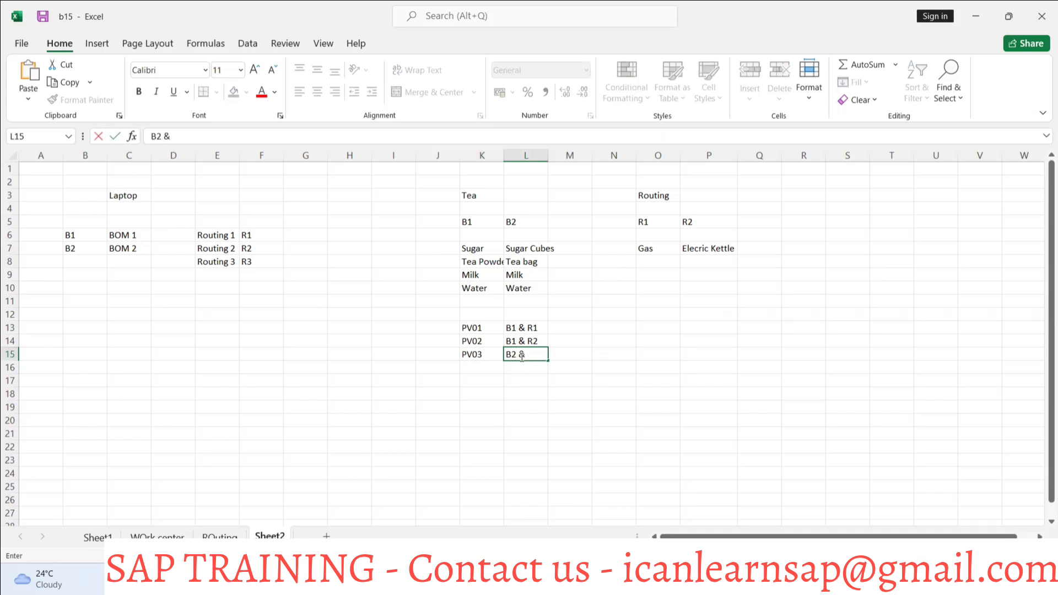
text( R1)
Delete Water from B2's ingredient list in L10
click(522, 288)
key(Delete)
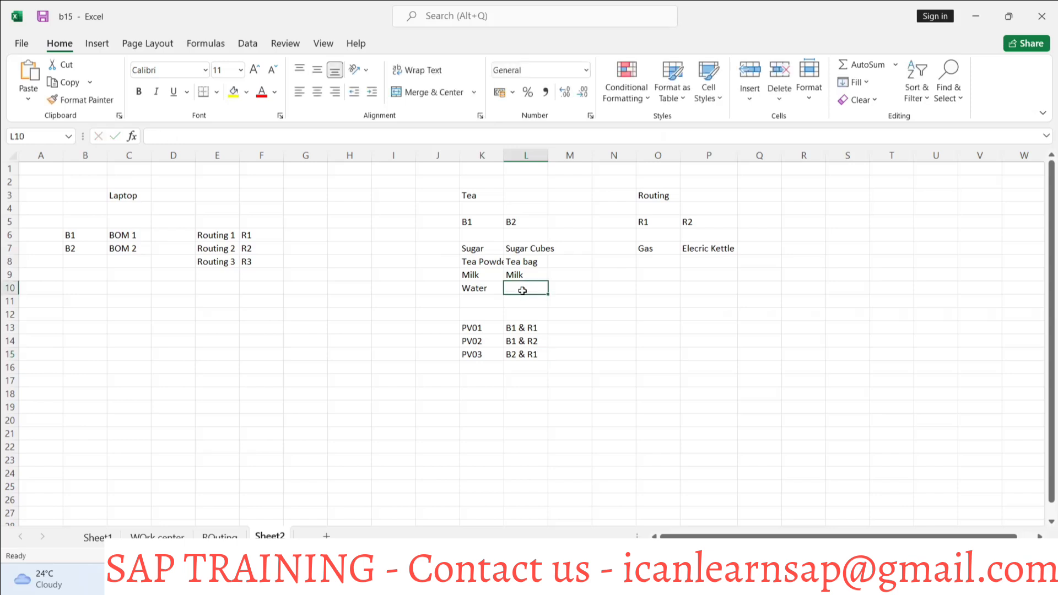
click(640, 280)
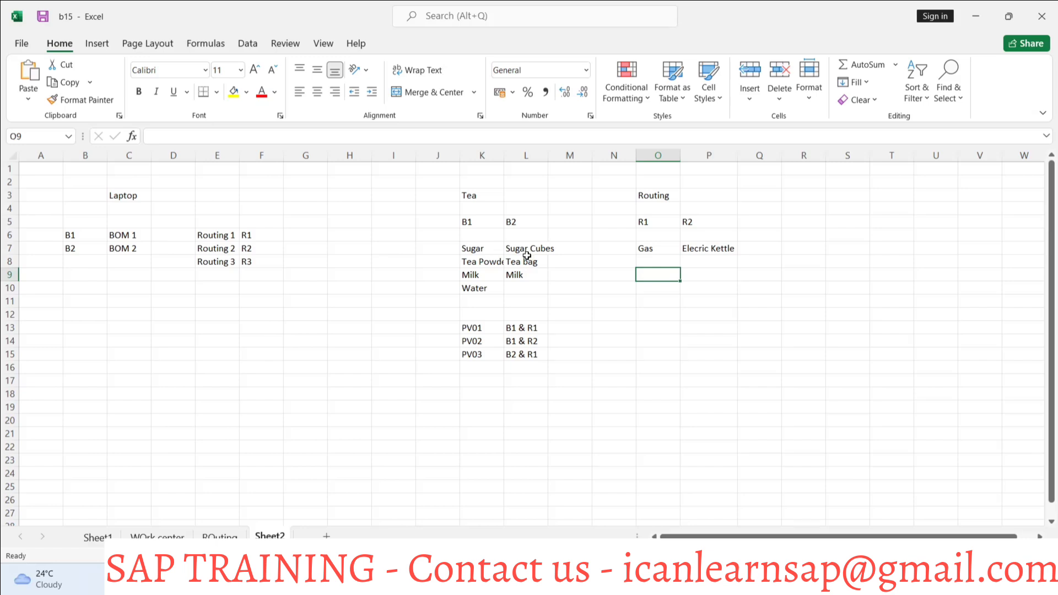
Enter PV04 in K16 with the combination B2 & R2 in L16
click(517, 359)
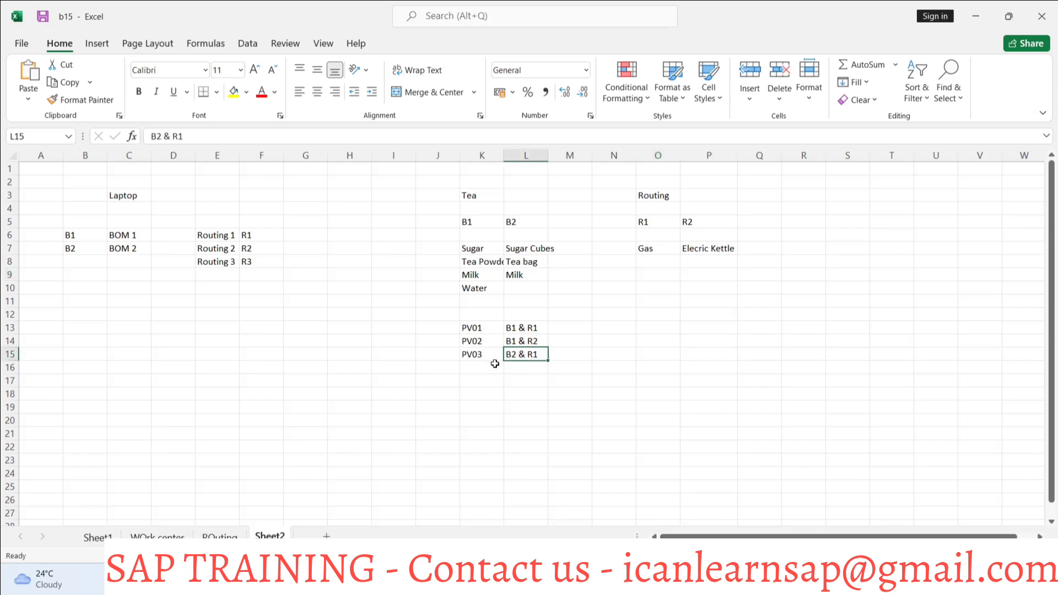
click(495, 364)
text(PV04)
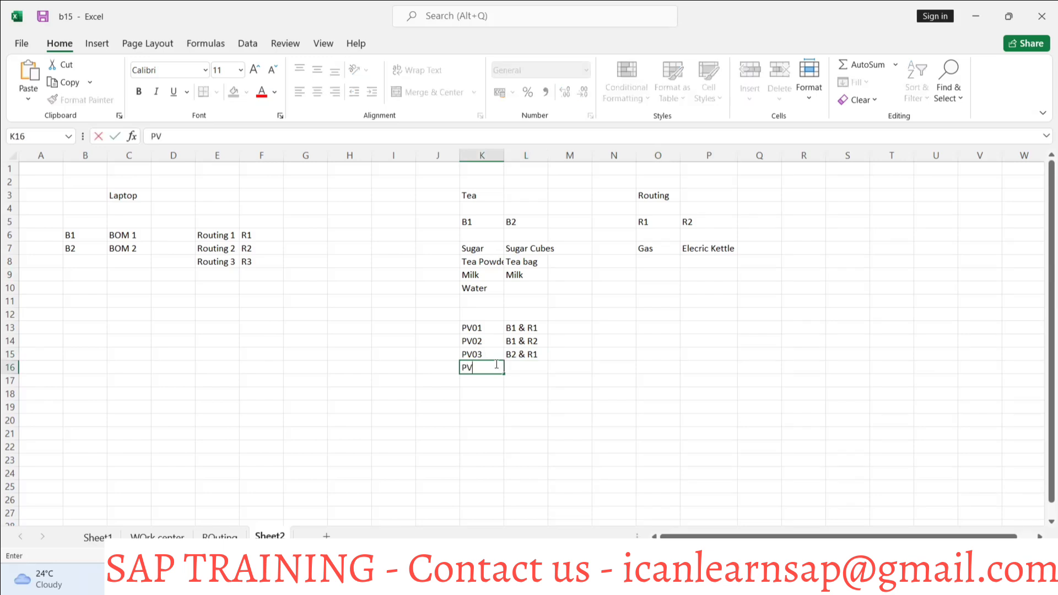
click(523, 368)
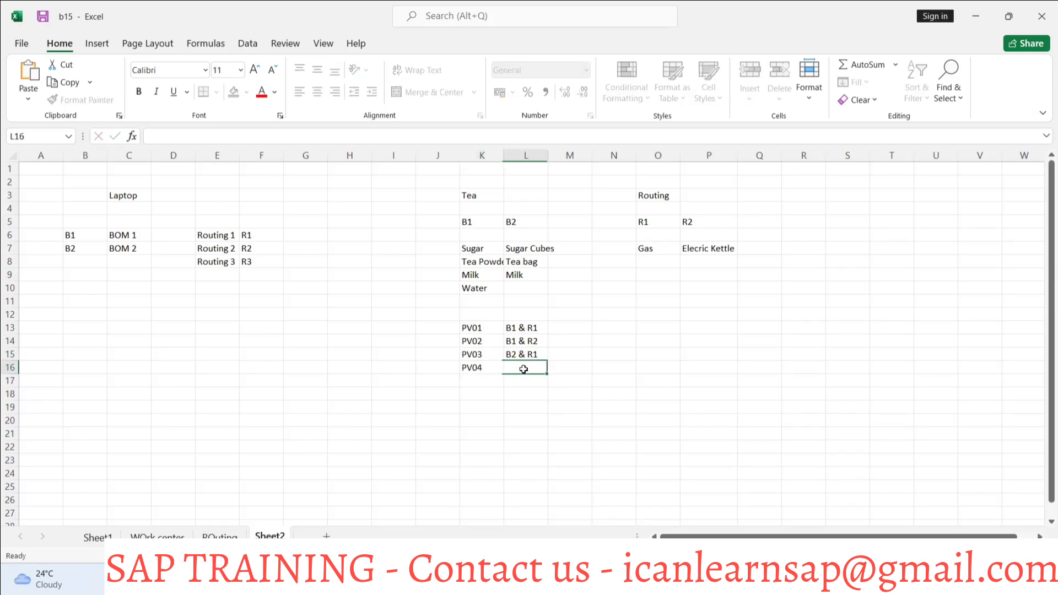
text(B2 & R1)
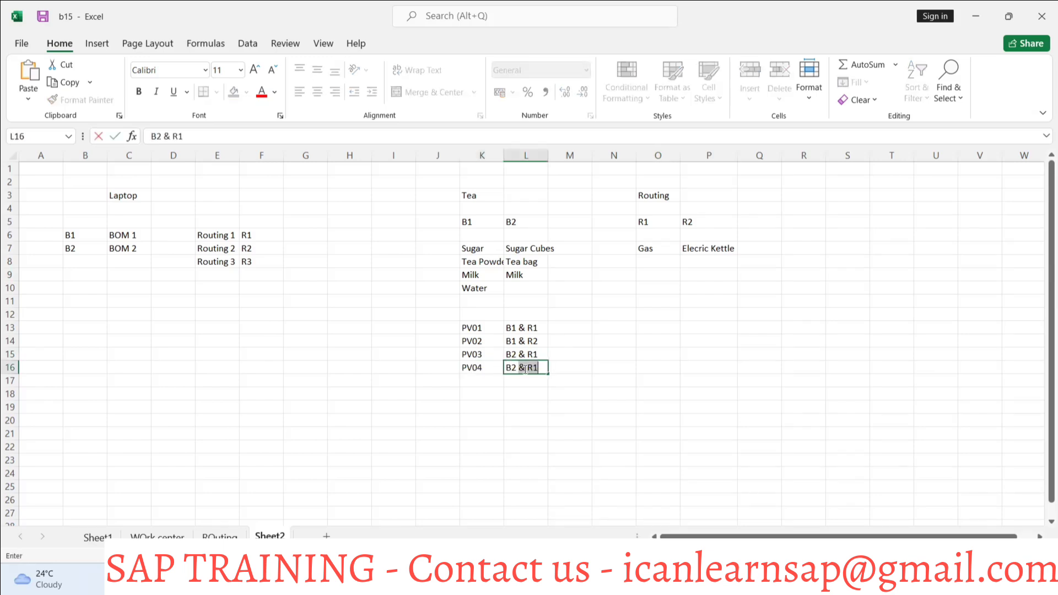
click(543, 368)
key(BackSpace)
text(2)
click(633, 354)
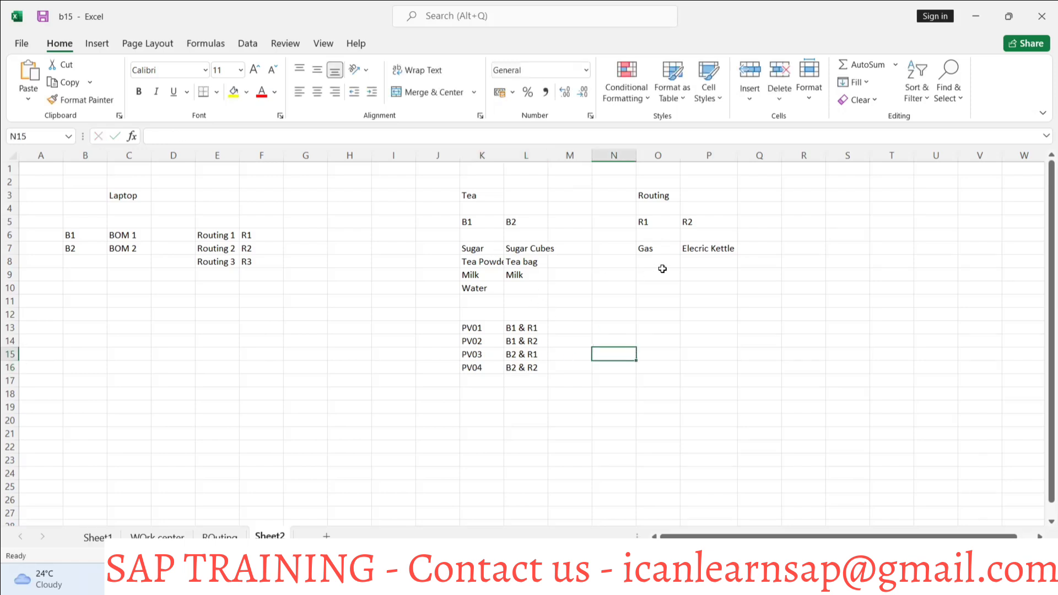